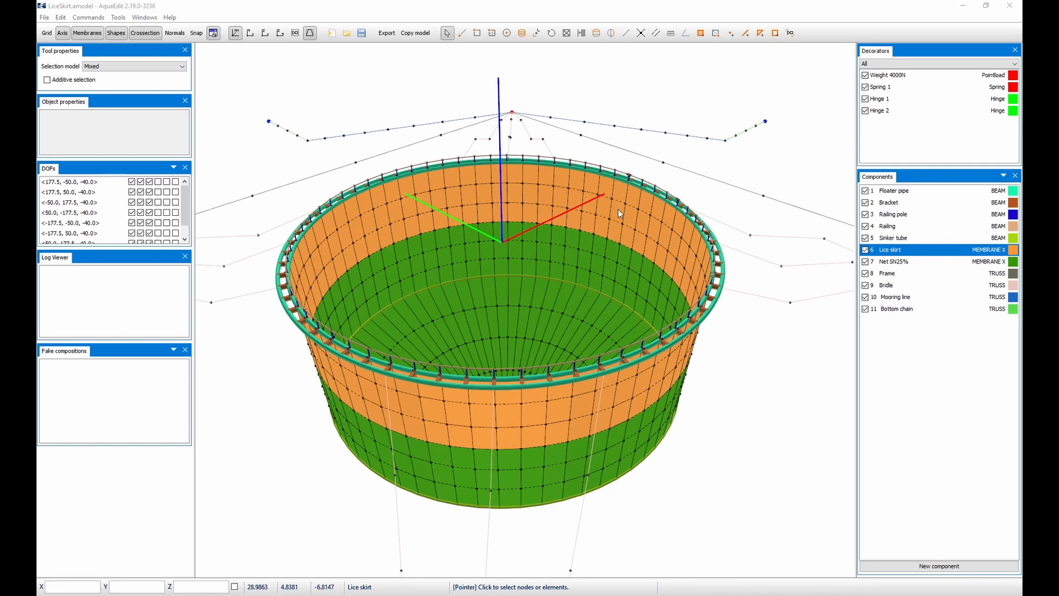
- Open the load properties of the Lice skirt membrane and examine its drag coefficient and peak lift coefficient
double_click(951, 252)
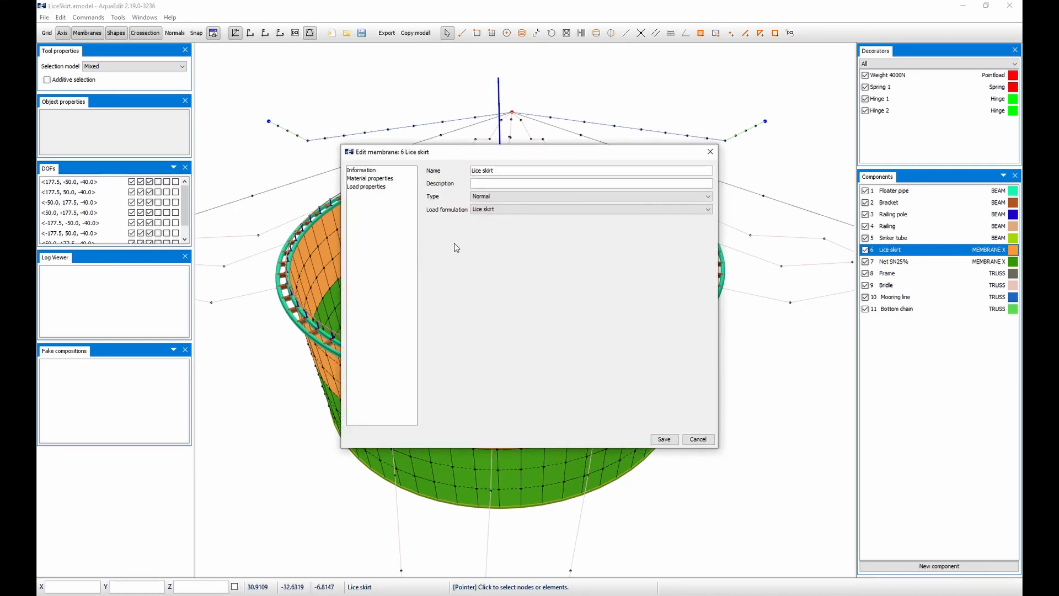
click(395, 188)
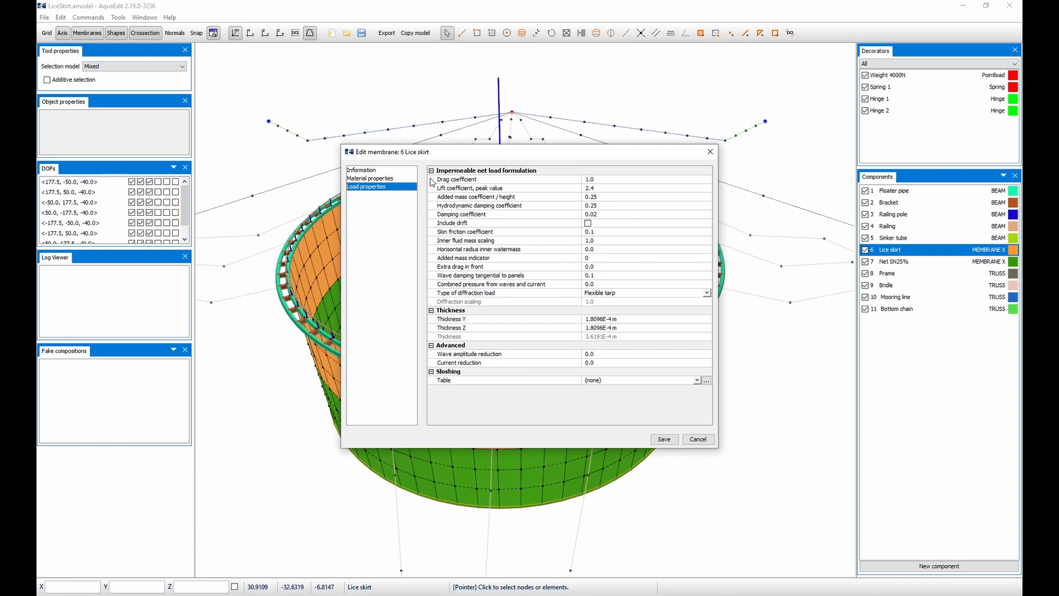
click(588, 179)
click(603, 188)
- Switch to the image viewer, go through the lift force slides up to Lysbilde18.PNG, and return to the membrane's load properties
click(348, 594)
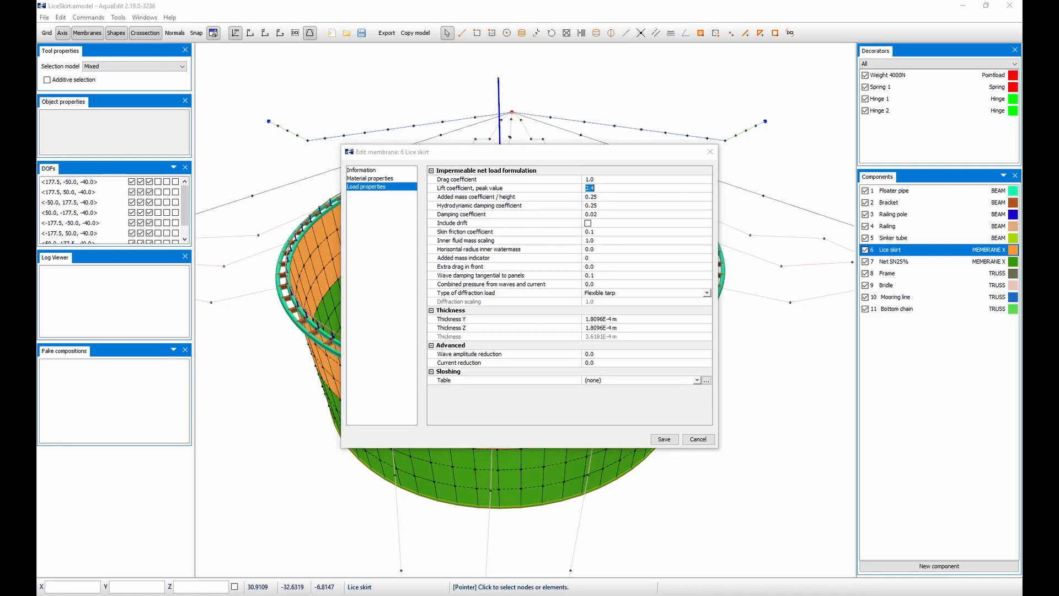
key(Right)
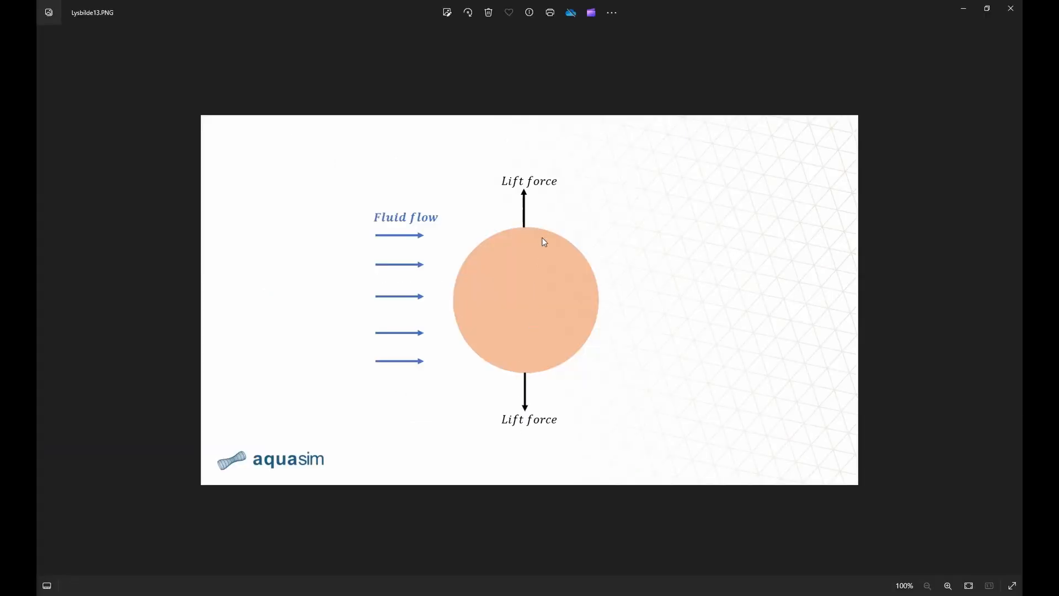
key(Right)
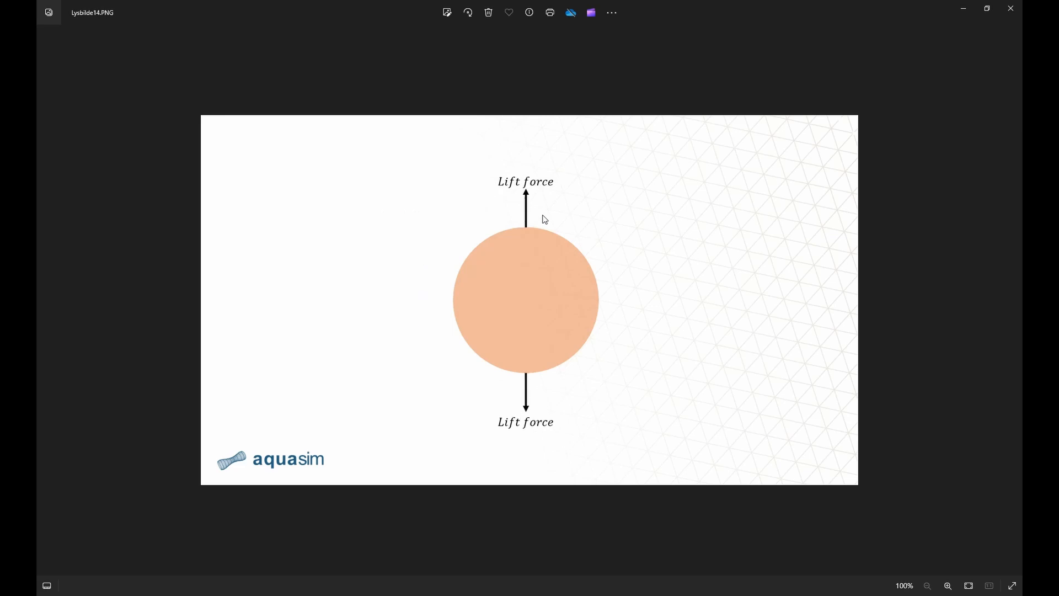
key(Right)
key(Right)
key(Right)
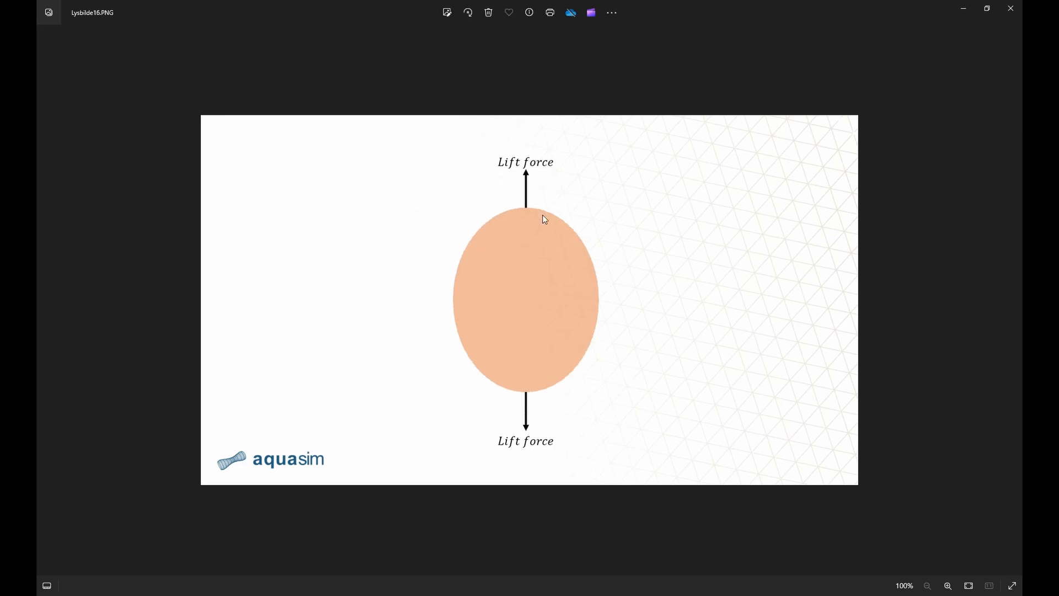
key(Right)
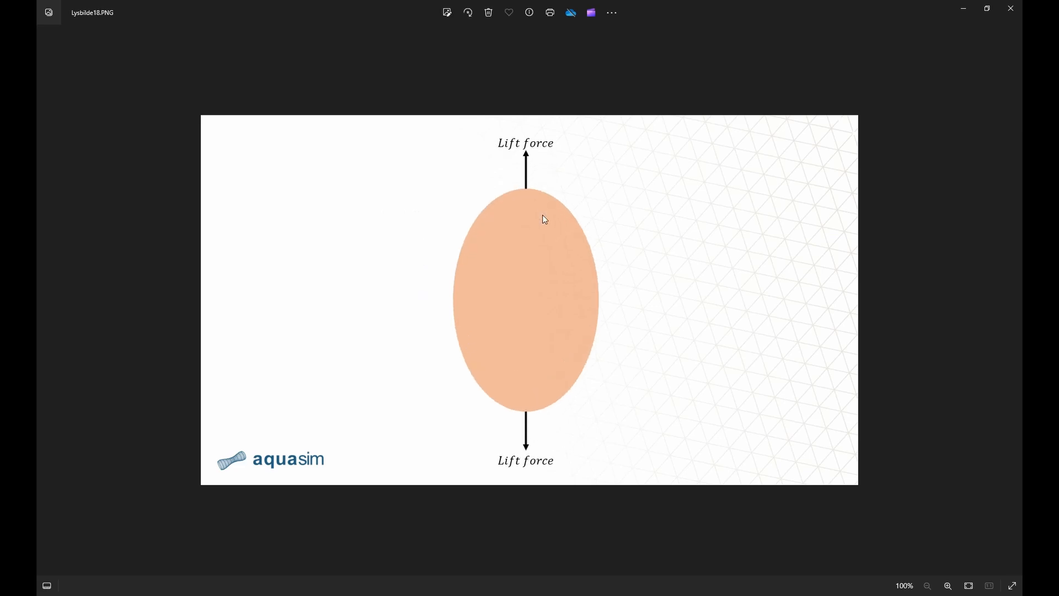
click(315, 559)
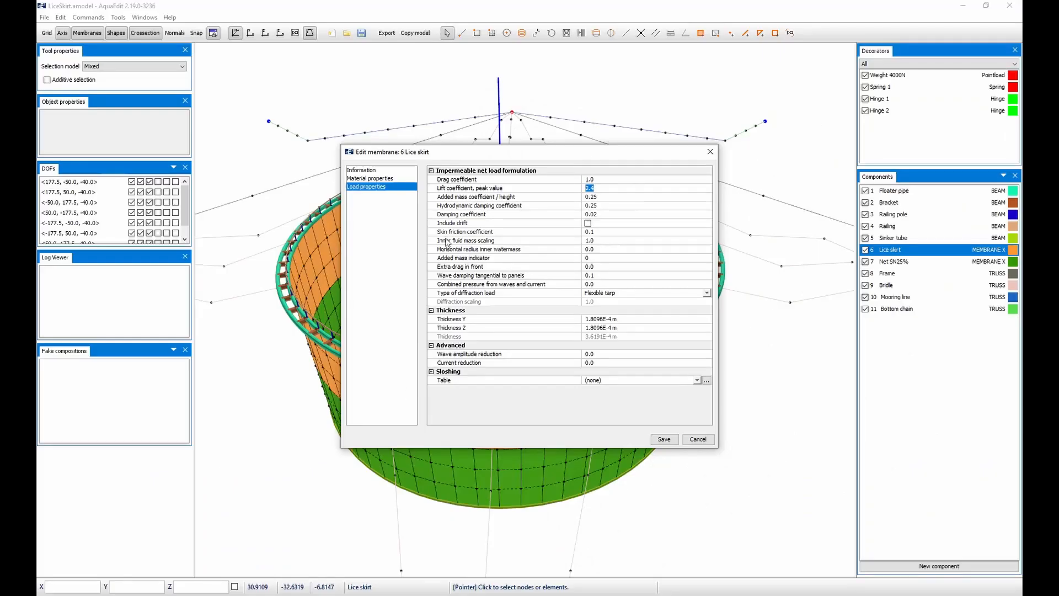
- Examine the added mass coefficient, view the slides from Lysbilde19.PNG to Lysbilde24.PNG in the image viewer, and return to the membrane's load properties
click(604, 196)
click(341, 594)
key(Right)
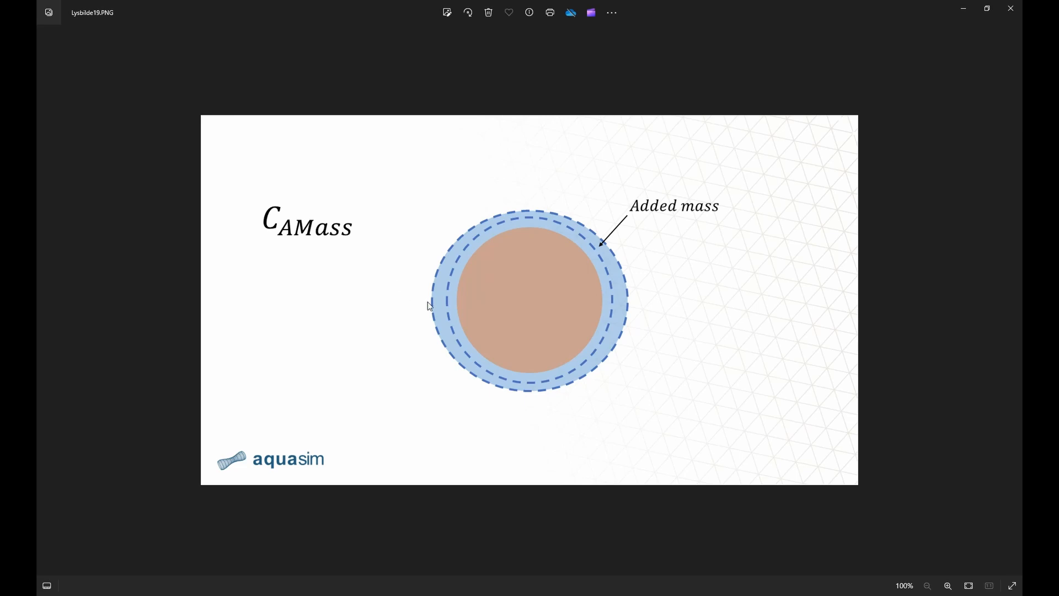
key(Right)
key(Right)
key(Right)
key(Right)
key(Right)
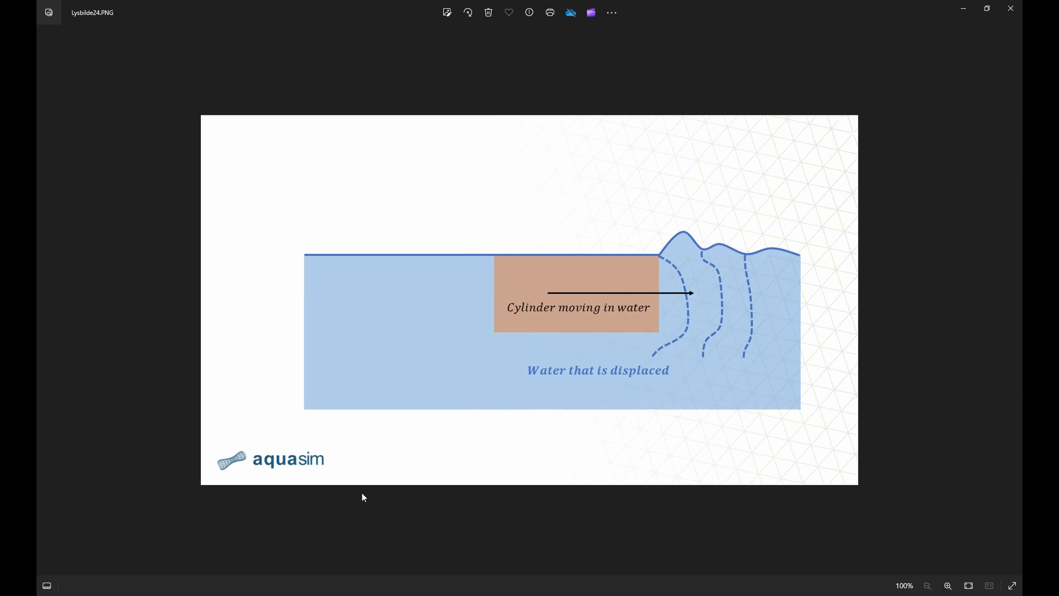
key(alt+Tab)
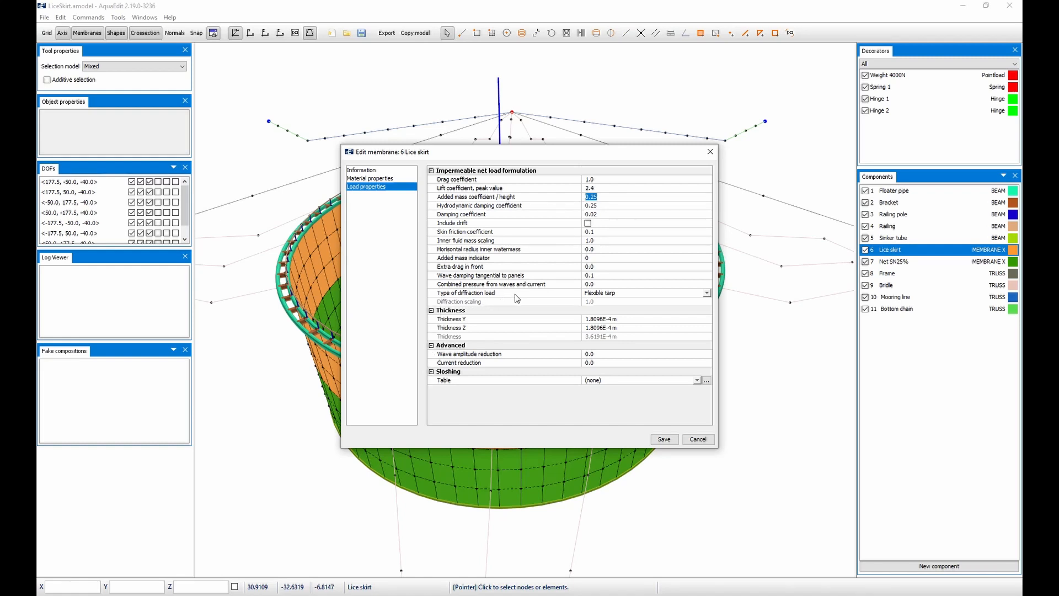
- Check the lice skirt's diffraction load type, keeping Flexible tarp, and compare its added mass and hydrodynamic damping coefficients
click(668, 293)
click(669, 301)
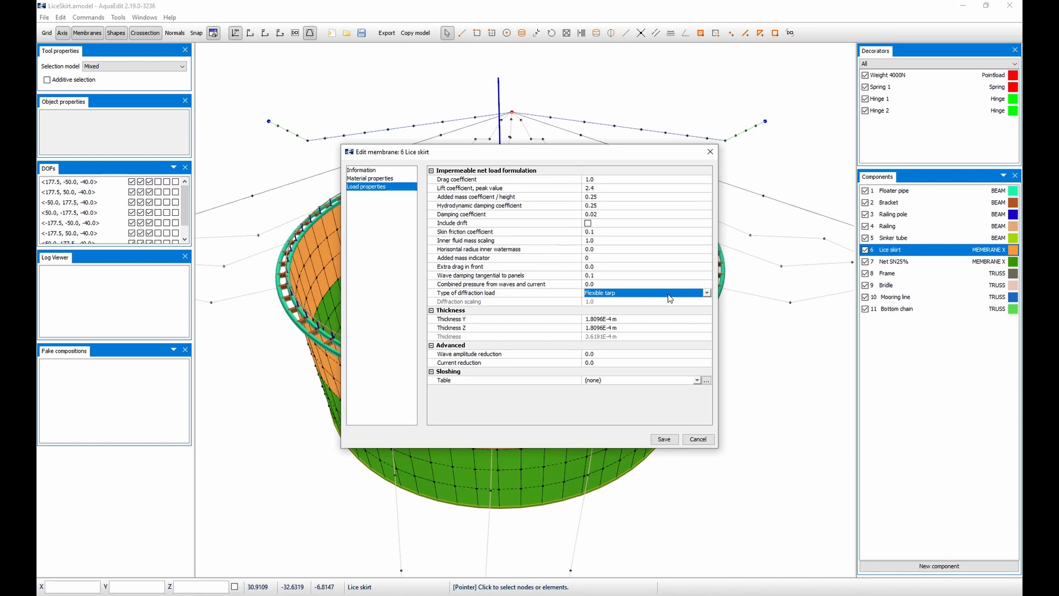
click(607, 198)
click(607, 204)
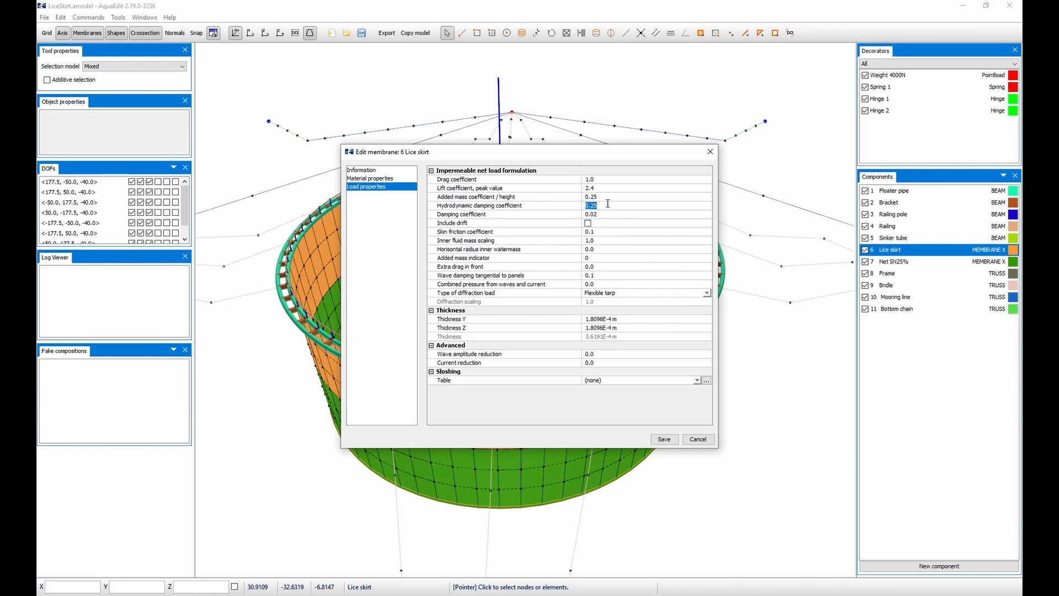
click(607, 197)
click(608, 205)
- View the hydrodynamic damping slide Lysbilde25.PNG in the image viewer and return to the membrane's load properties
click(362, 595)
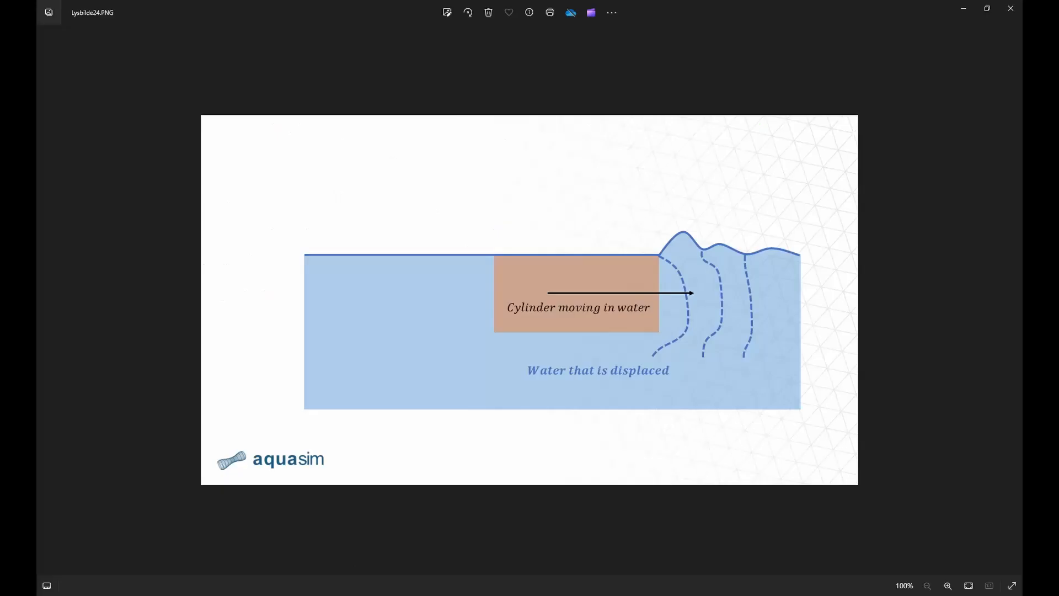
key(Right)
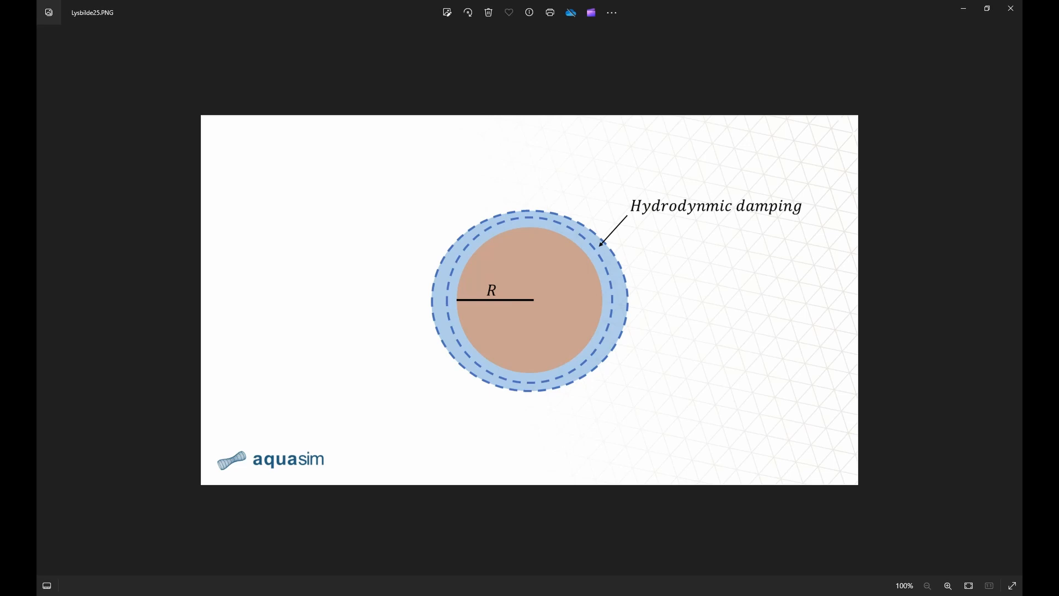
key(alt+Tab)
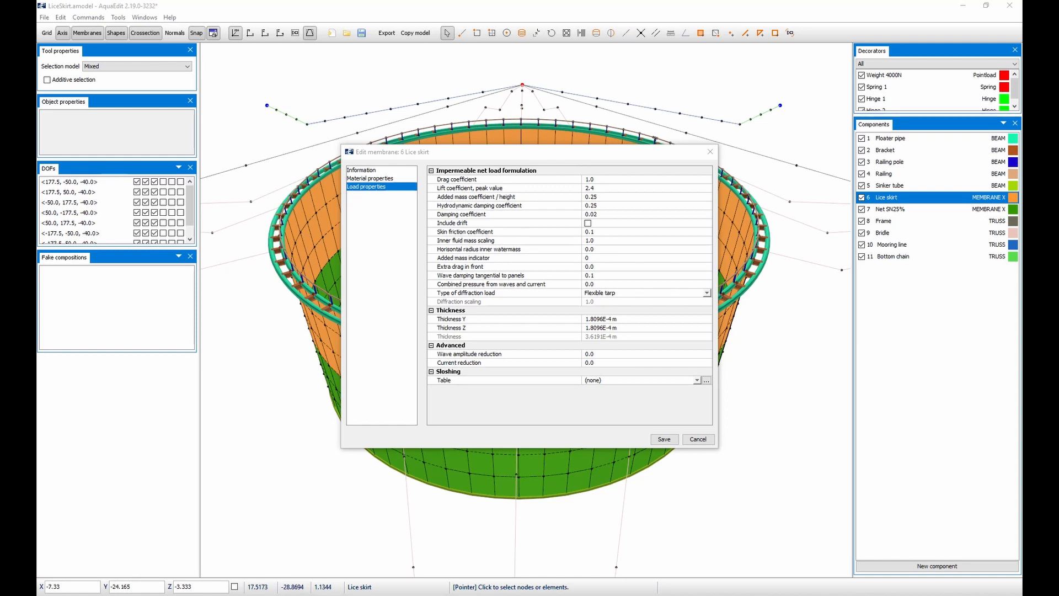
- Save the Lice skirt membrane and export load case 1 for analysis as an AquaSim batch file named liceskirt_
click(672, 438)
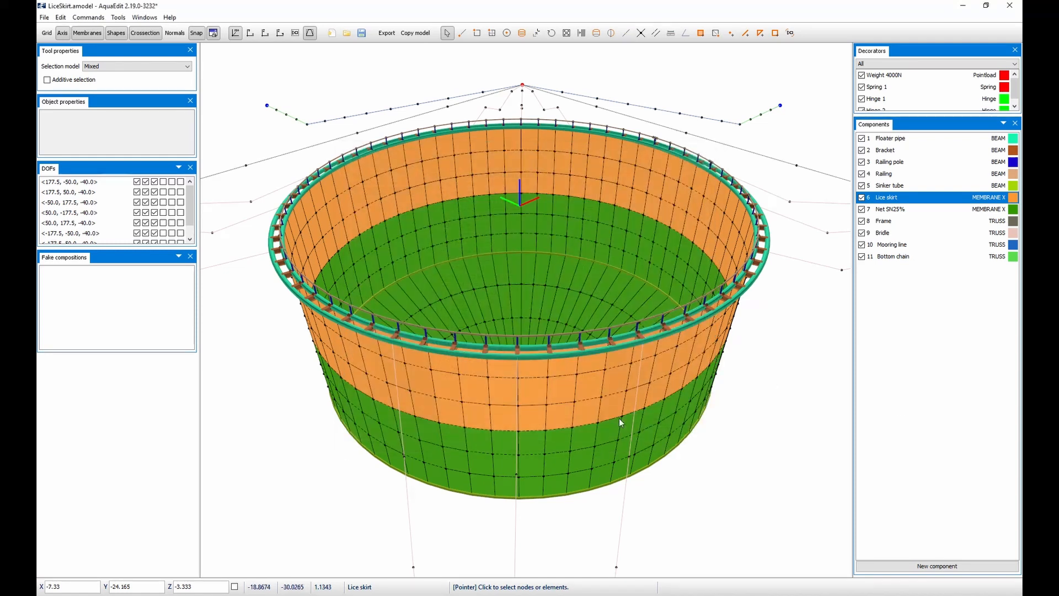
click(386, 35)
click(364, 155)
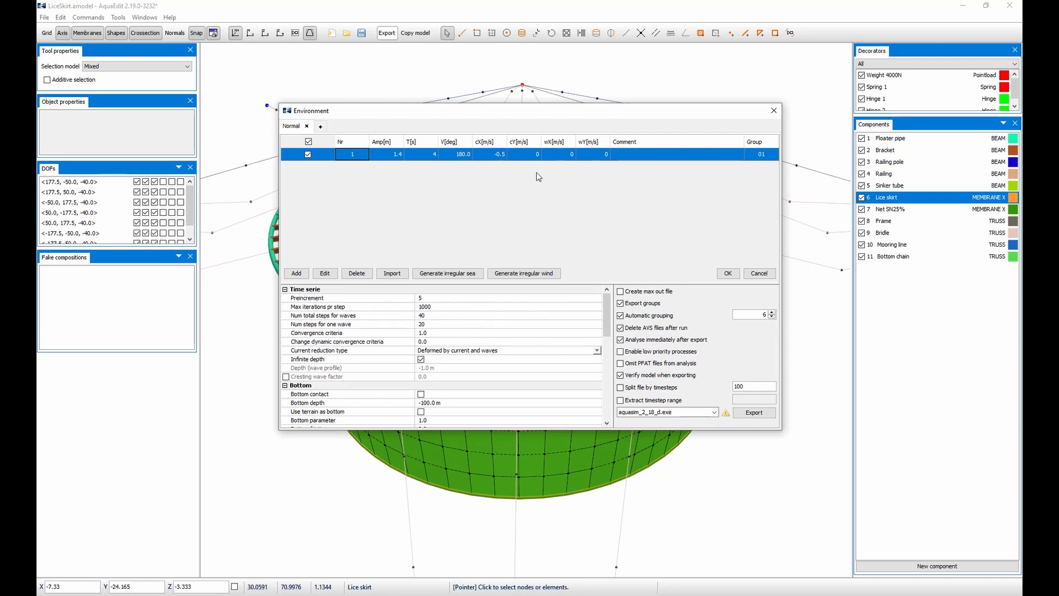
click(754, 413)
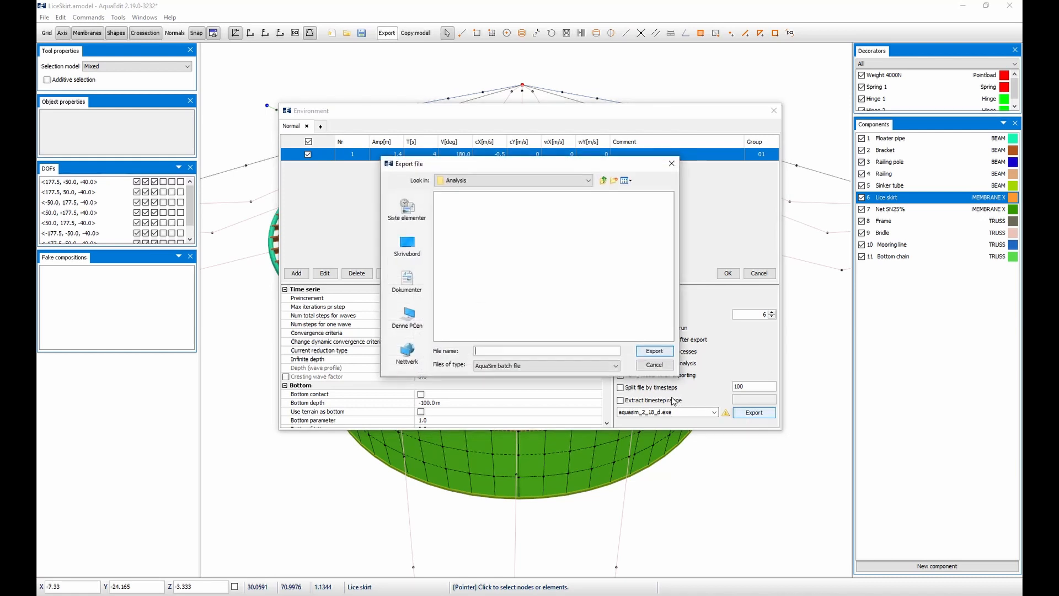
text(liceskirt_)
key(Return)
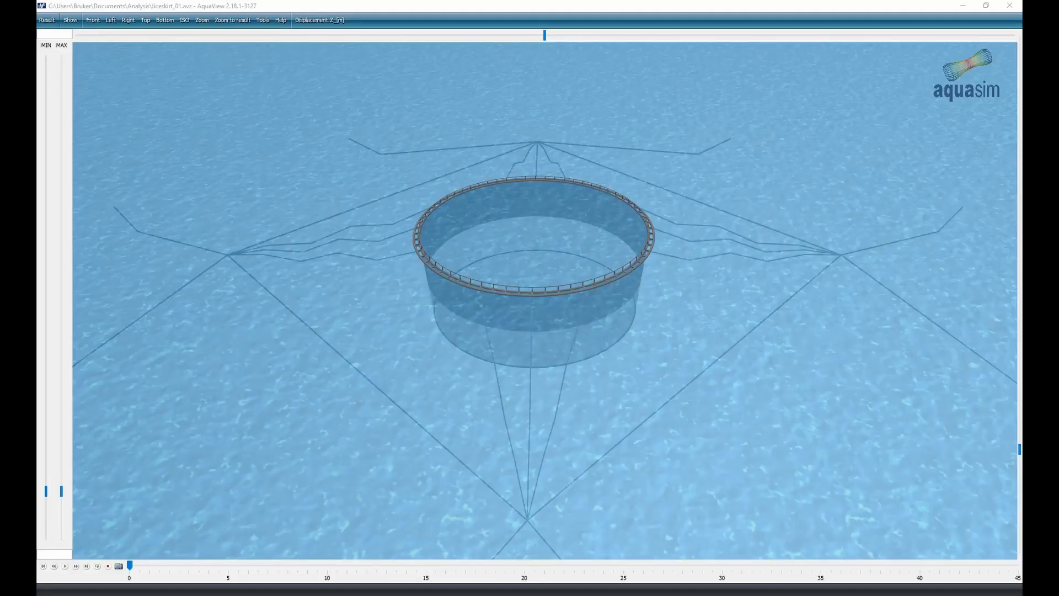
- Make the water surface fully transparent in AquaView's liceskirt_01.avz results
click(78, 35)
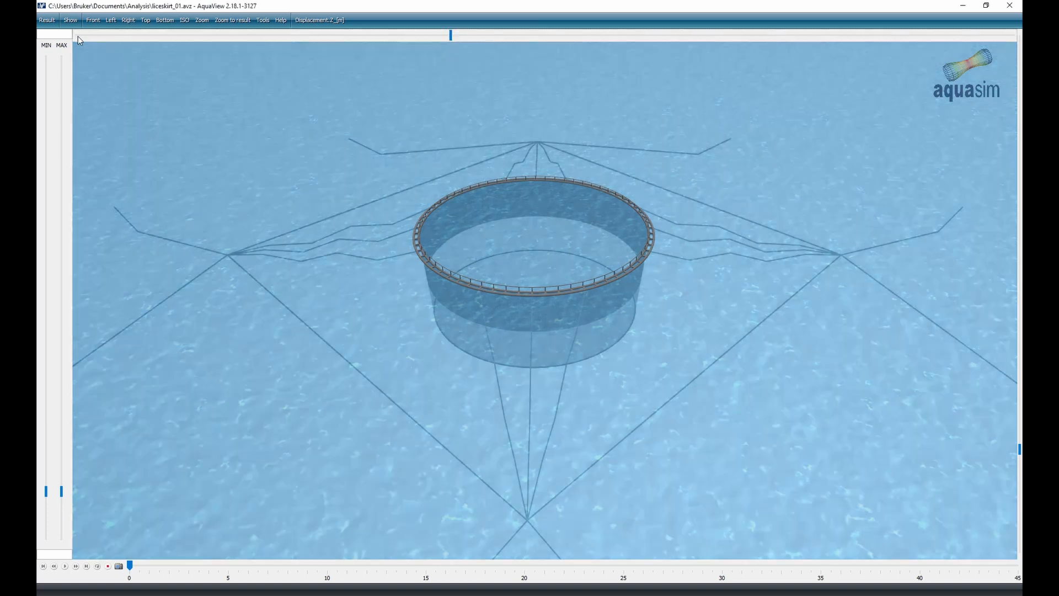
click(78, 36)
click(77, 37)
click(78, 37)
click(78, 36)
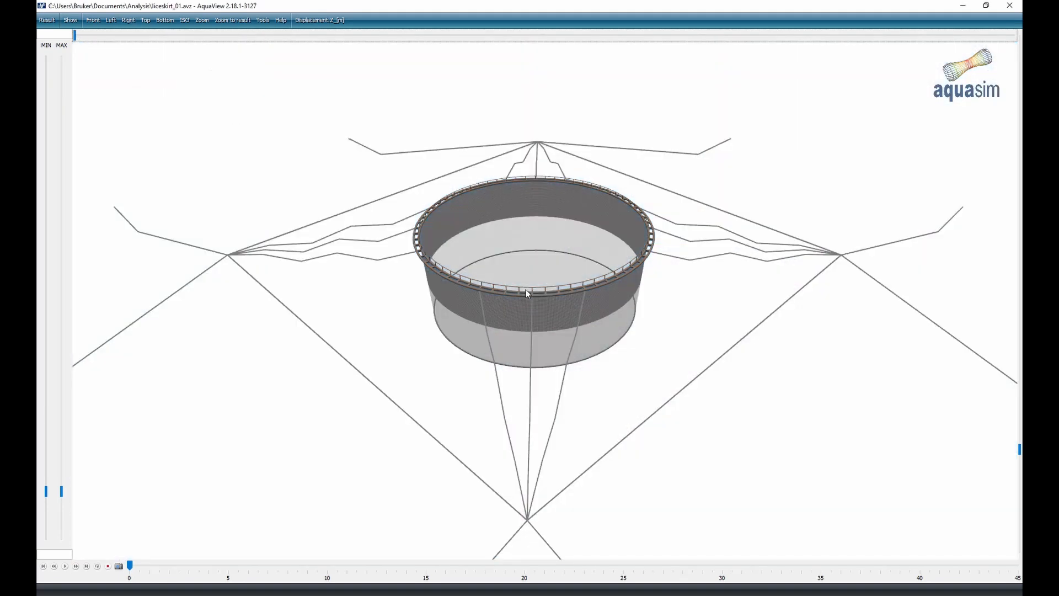
- Display the impermeable net's relative pressure [mH2O] as a colour plot on the lice skirt model
scroll(529, 286, up, 7)
middle_drag(536, 262, 556, 364)
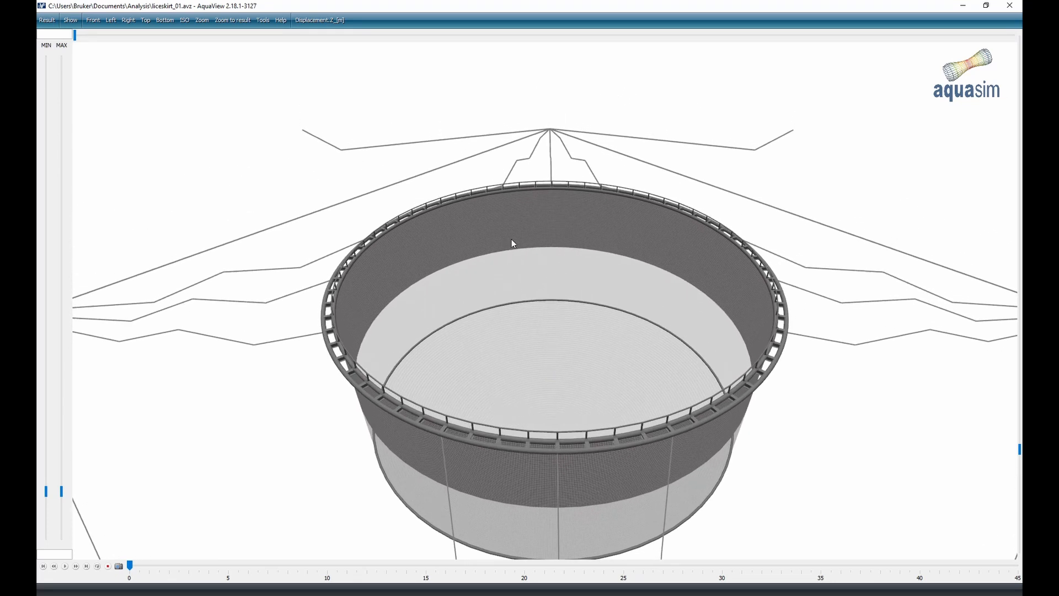
drag(467, 223, 566, 287)
drag(583, 273, 584, 283)
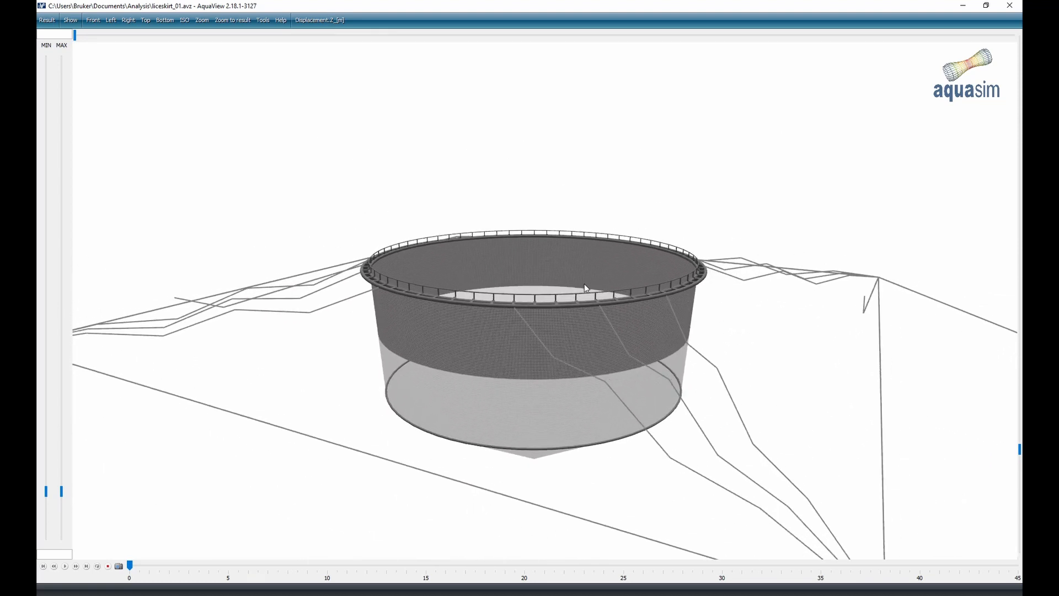
click(51, 21)
mouse_move(110, 132)
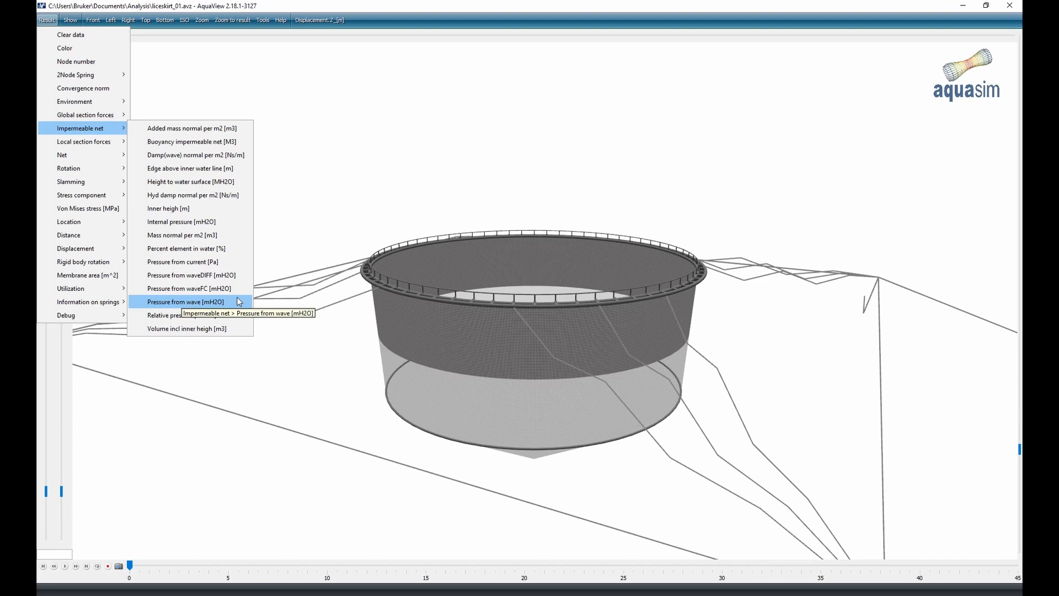
click(153, 316)
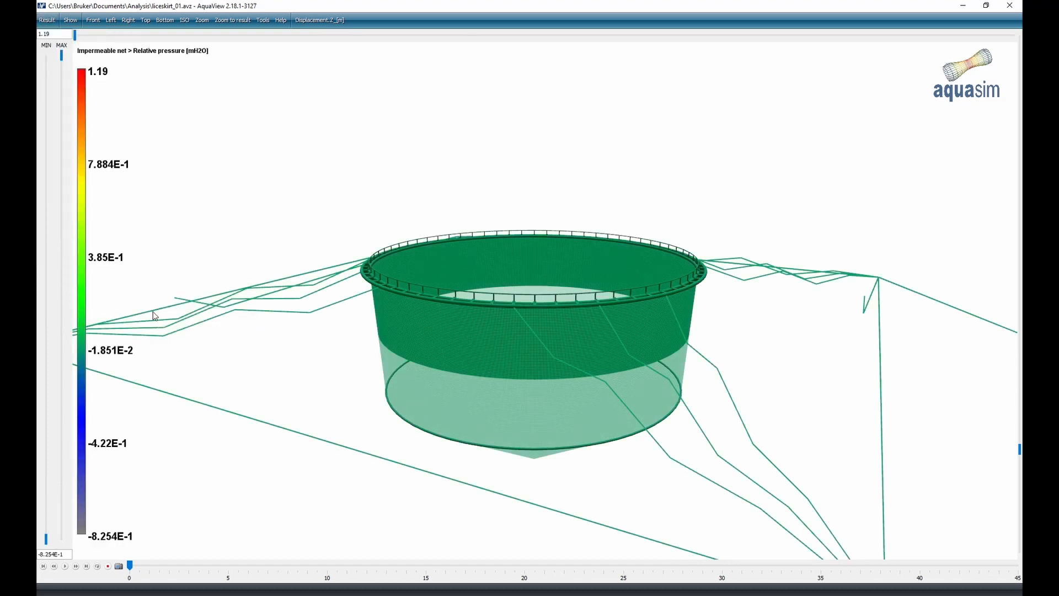
- Play the relative pressure animation in top view and pause it at about time step 37
click(145, 22)
click(65, 567)
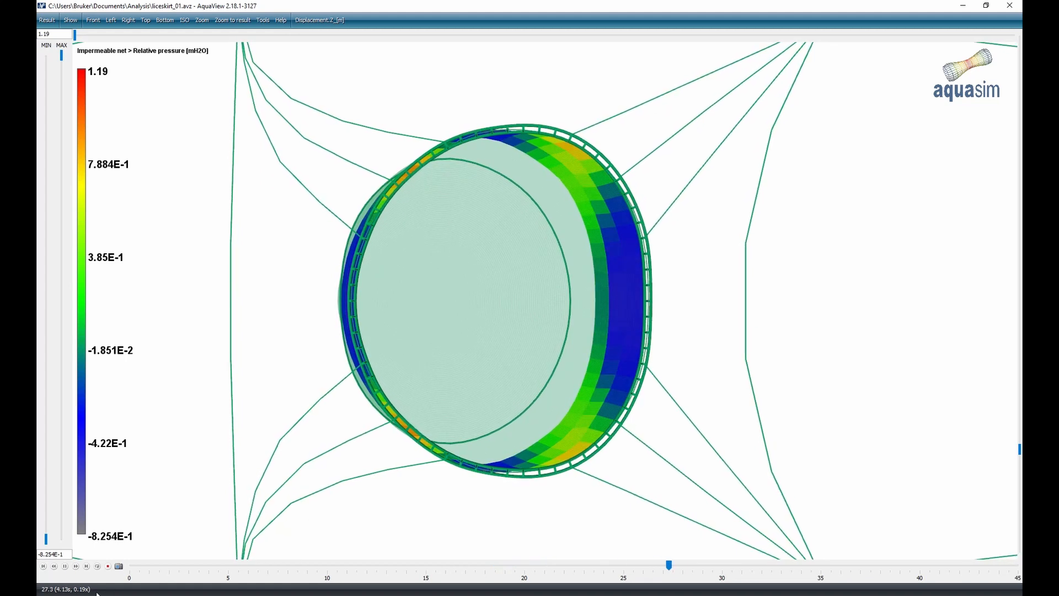
click(64, 567)
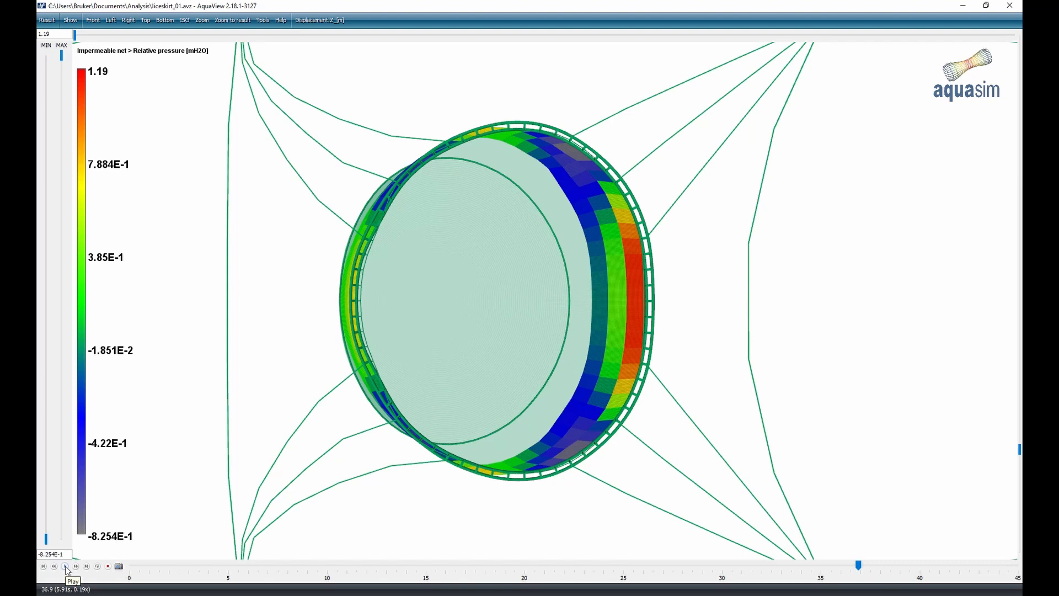
- Arrange the liceskirt_01.avz and net_01.avz results side by side, with the net_01 model shown from the top
key(super+Left)
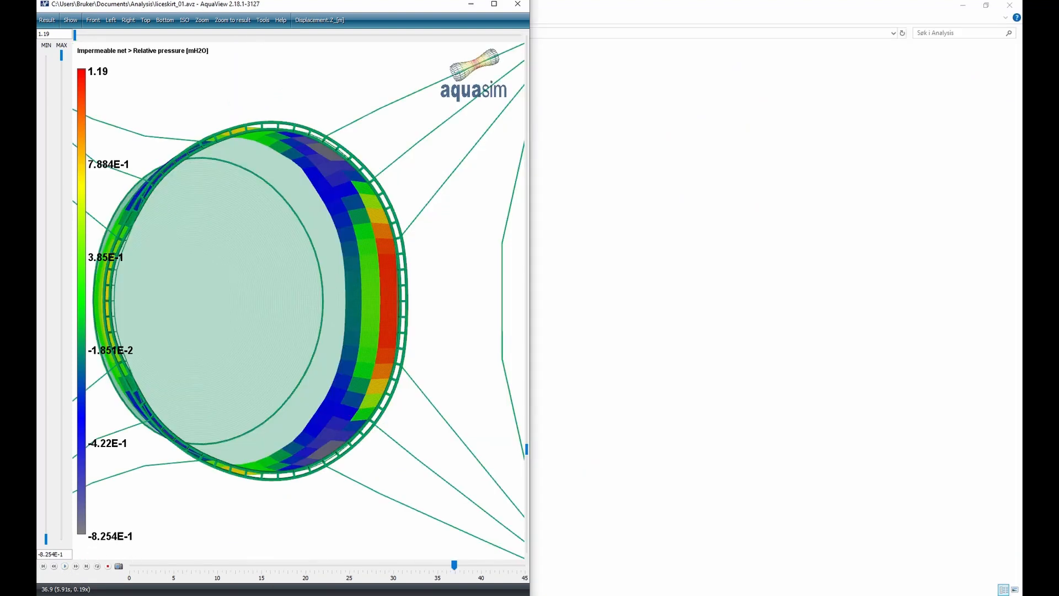
mouse_move(351, 593)
click(331, 552)
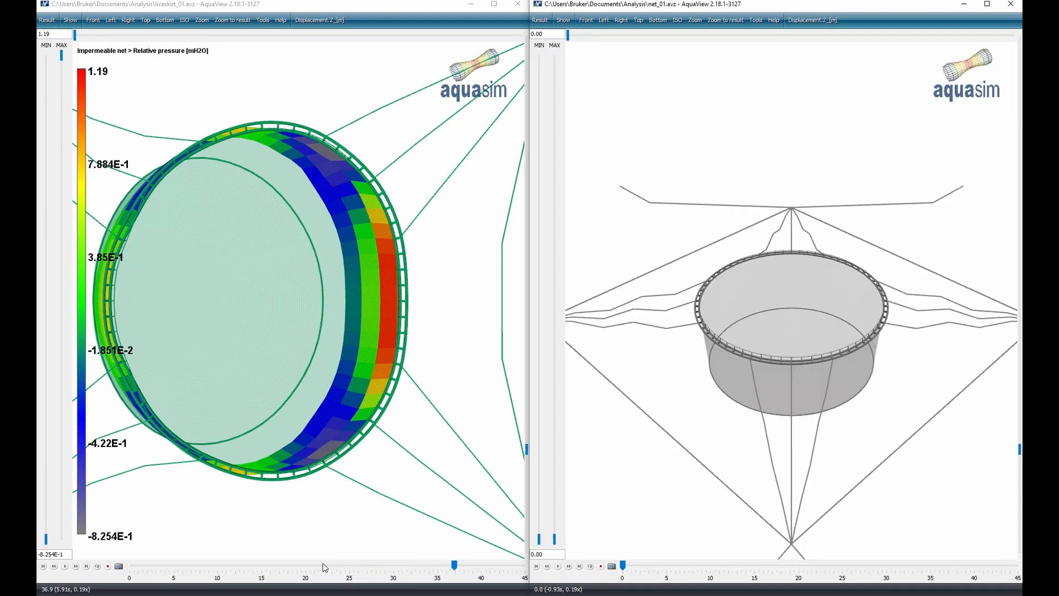
scroll(776, 329, up, 5)
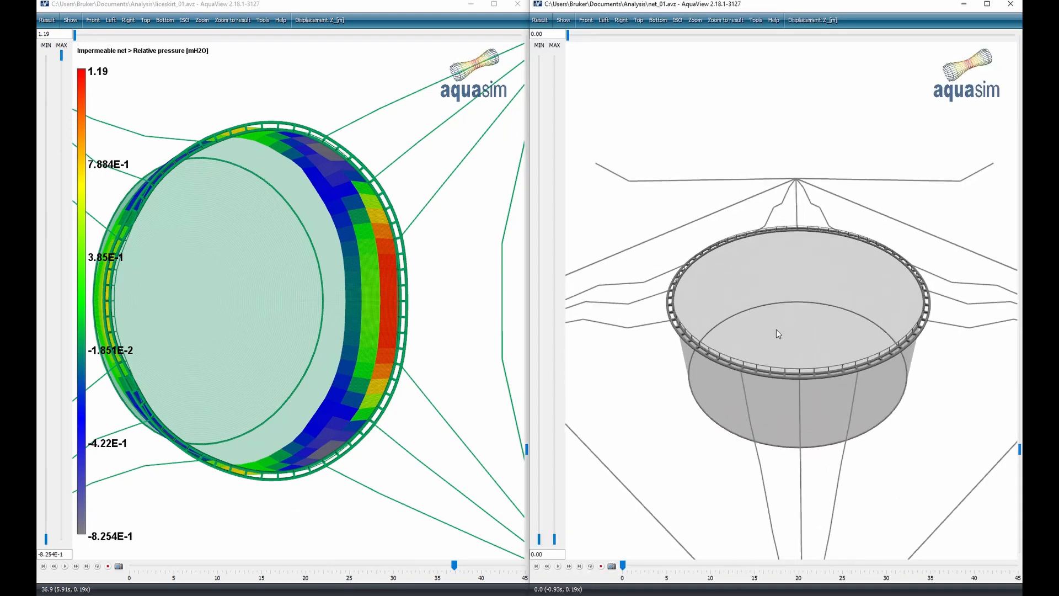
drag(775, 329, 751, 421)
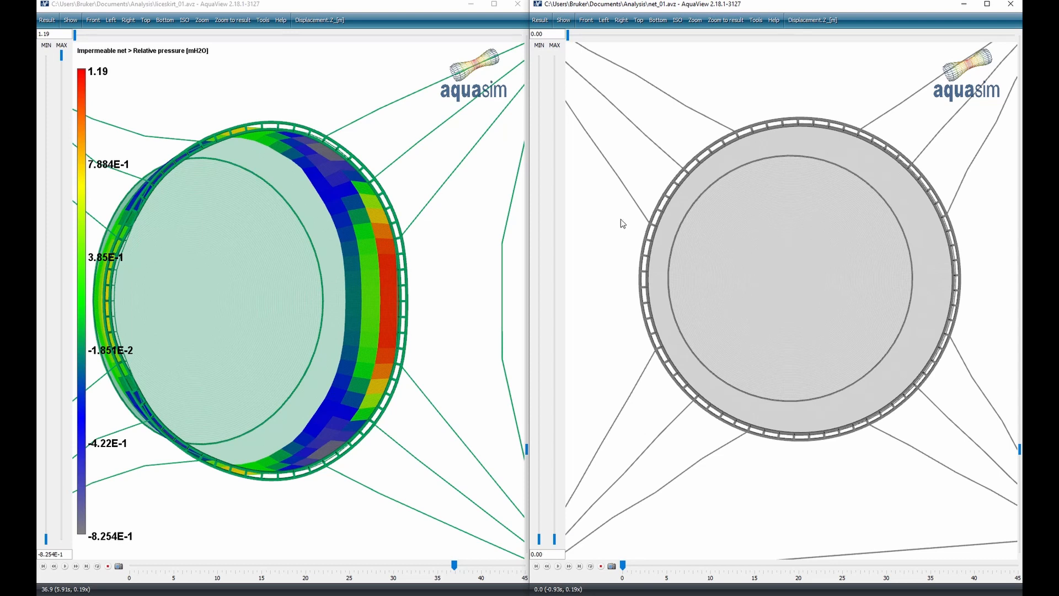
click(638, 20)
- Display Displacement X [m] as a colour plot in both the liceskirt_01 and net_01 results
click(47, 20)
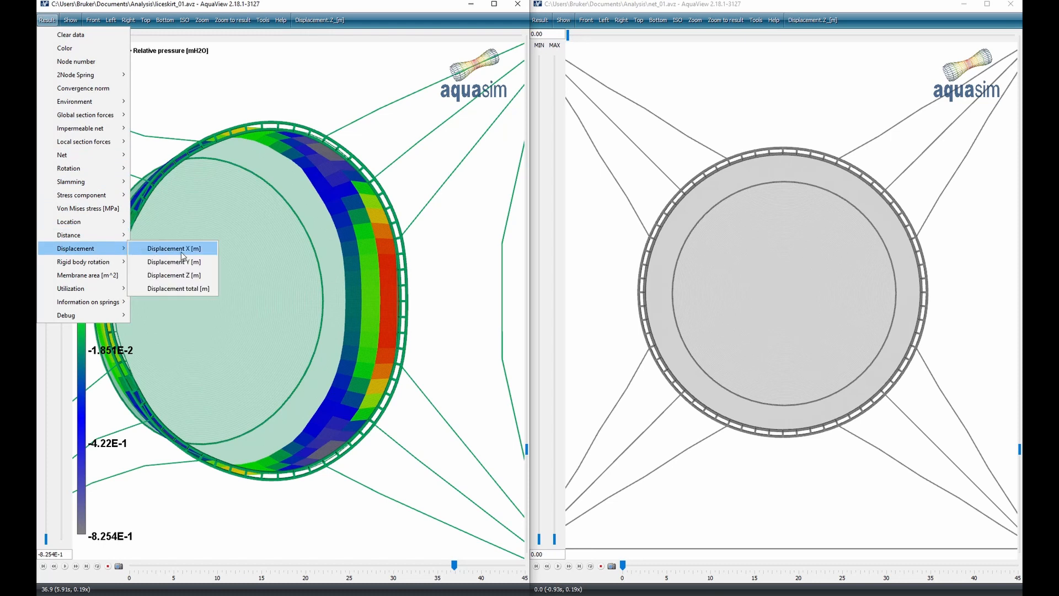
click(178, 248)
click(539, 20)
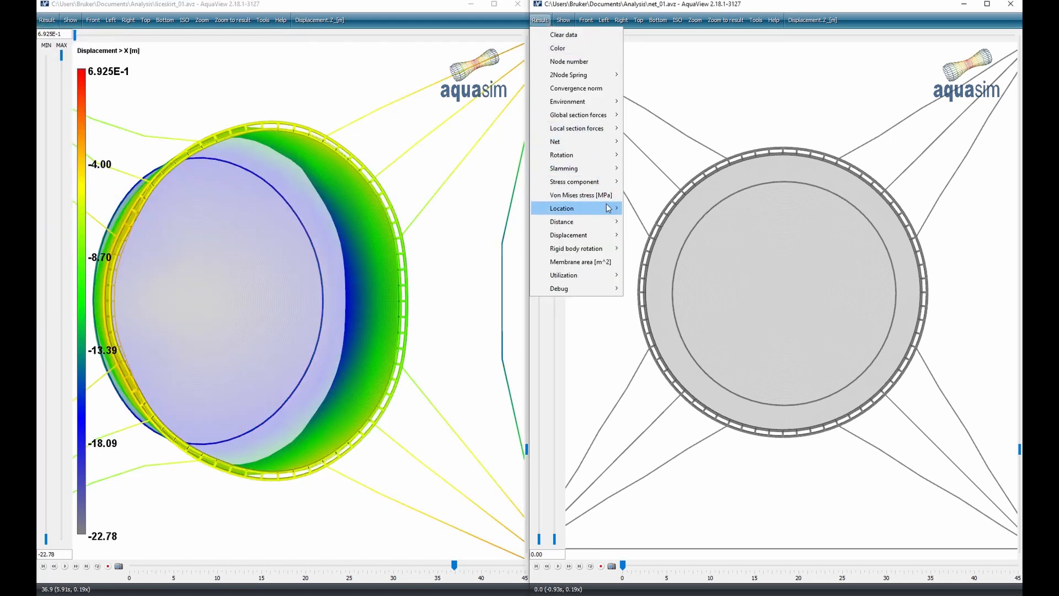
mouse_move(598, 238)
click(654, 236)
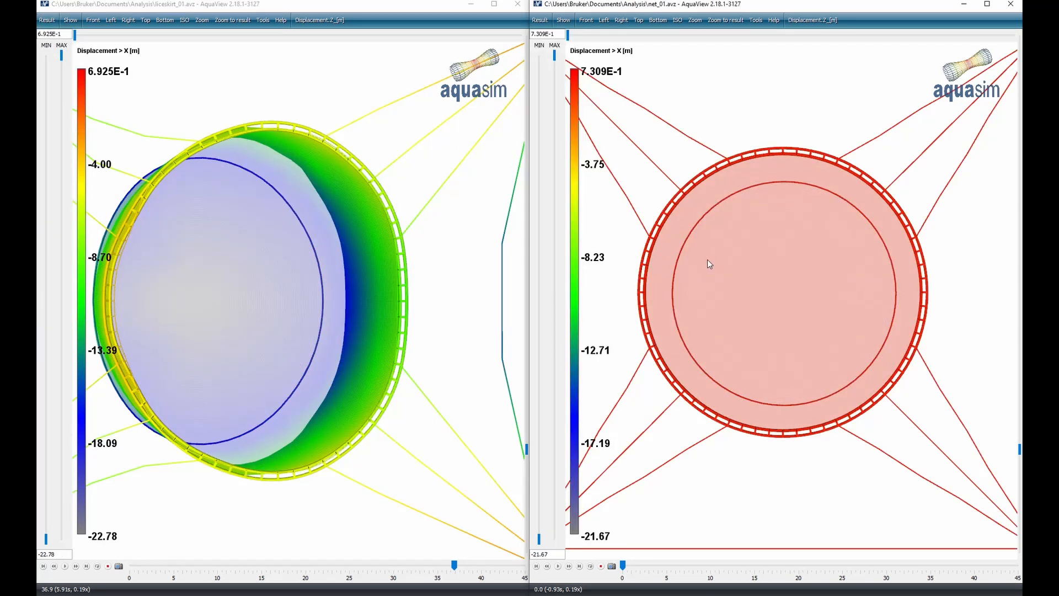
- Advance the net_01 result to the last time step, 45, and frame both deformed cages at a similar size for comparison
click(579, 566)
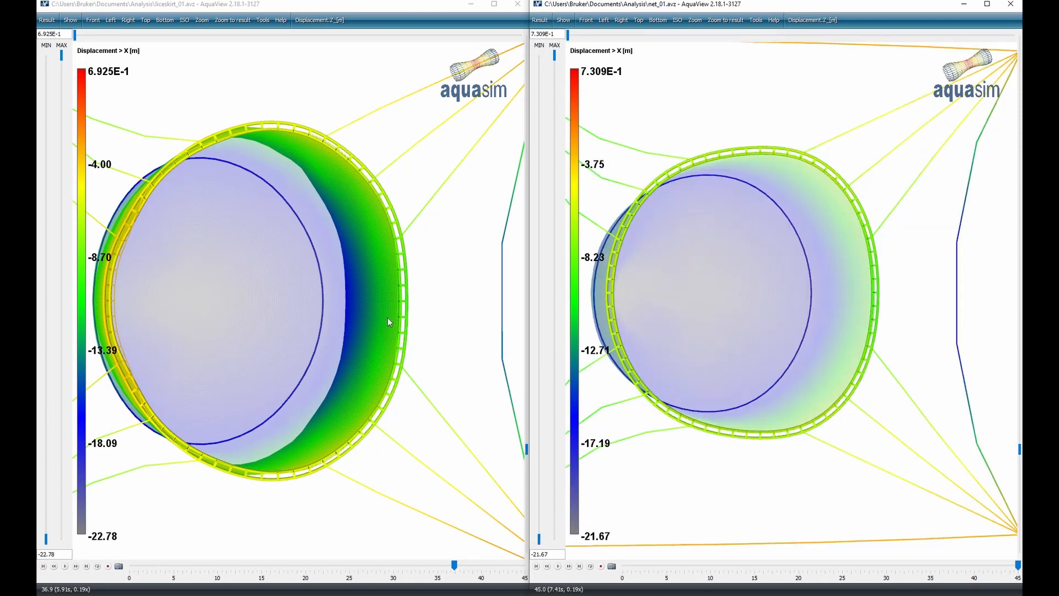
scroll(449, 350, down, 5)
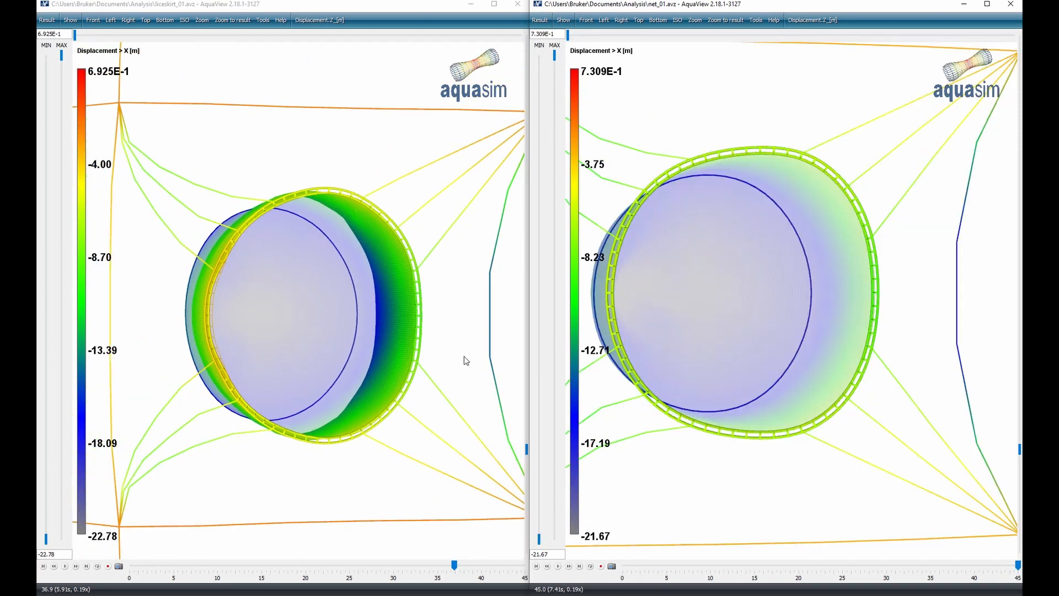
scroll(893, 321, down, 4)
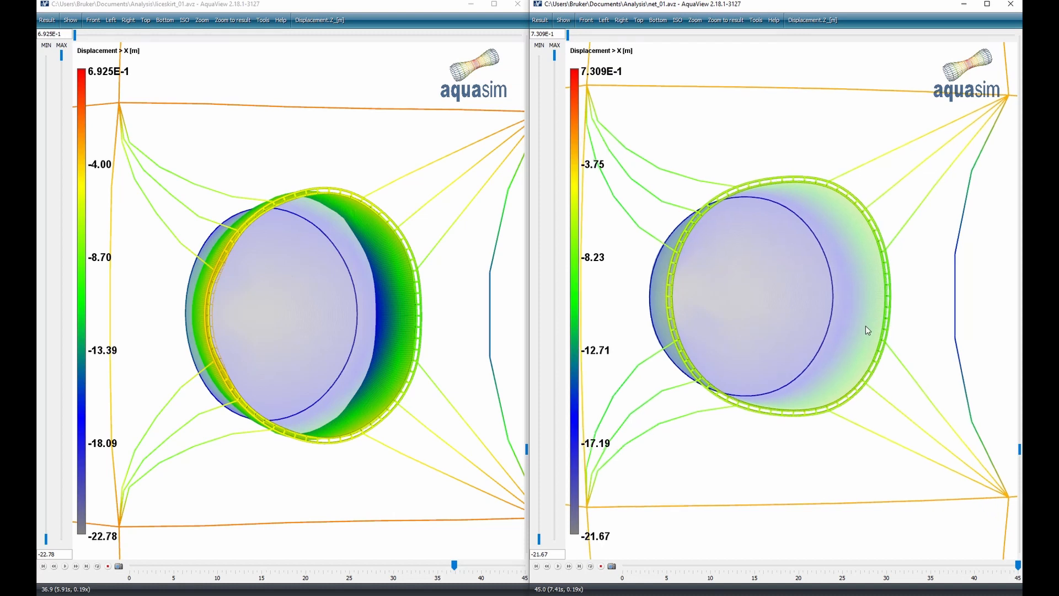
middle_drag(865, 326, 907, 325)
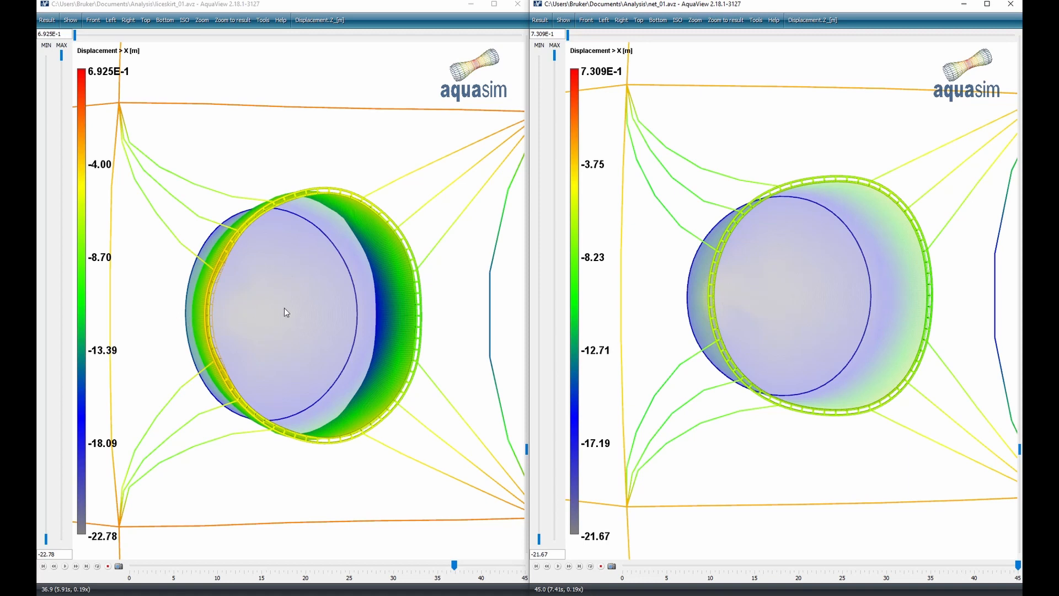
- Play the liceskirt_01 animation with the sea surface shown and examine the deforming lice skirt from an oblique, close-up view
drag(286, 309, 150, 524)
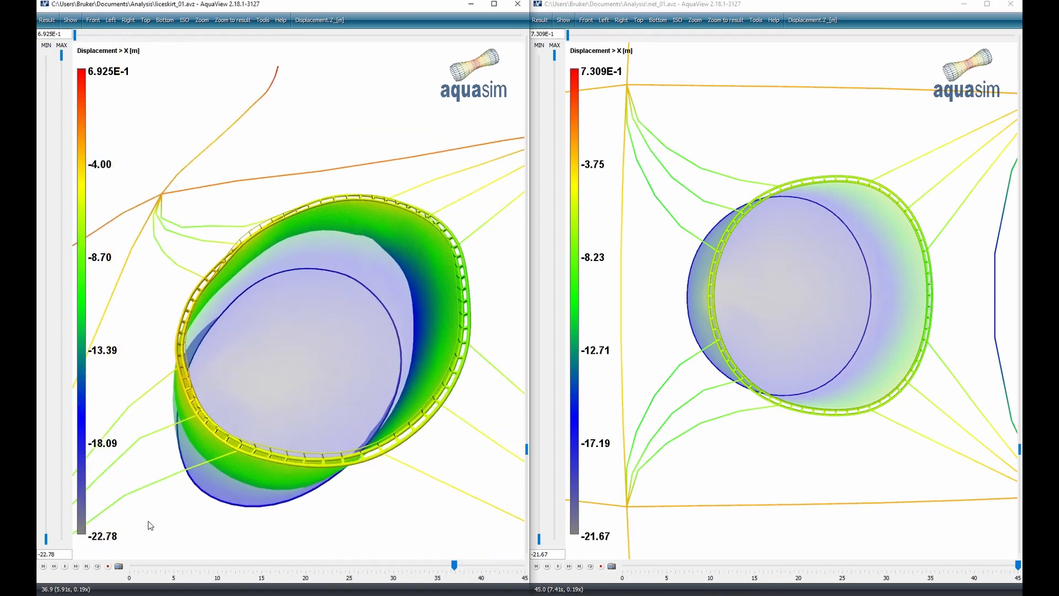
click(64, 566)
click(380, 35)
click(379, 34)
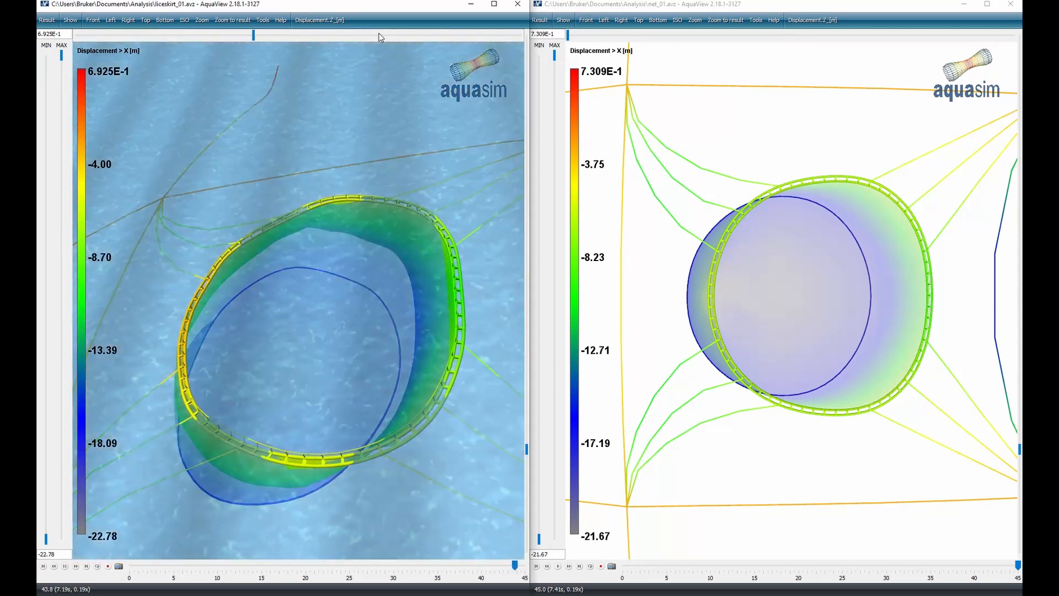
click(379, 34)
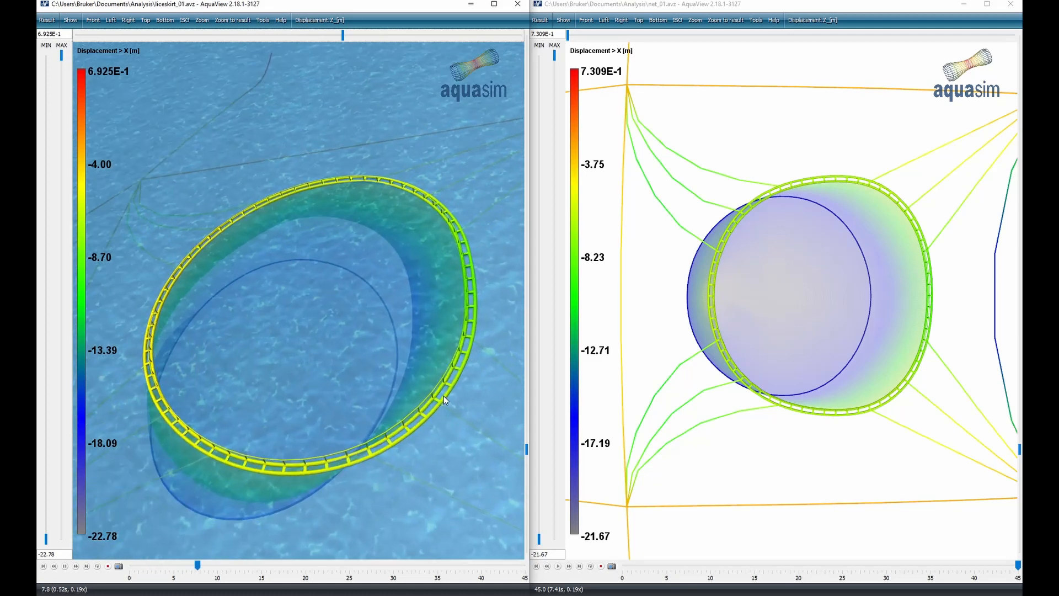
drag(443, 396, 468, 342)
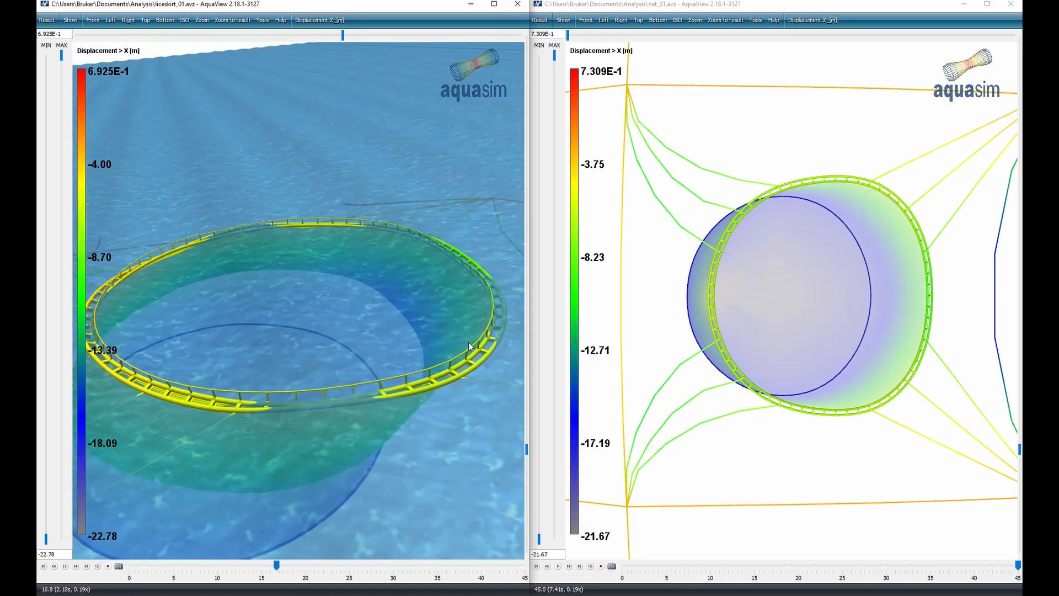
scroll(458, 304, up, 5)
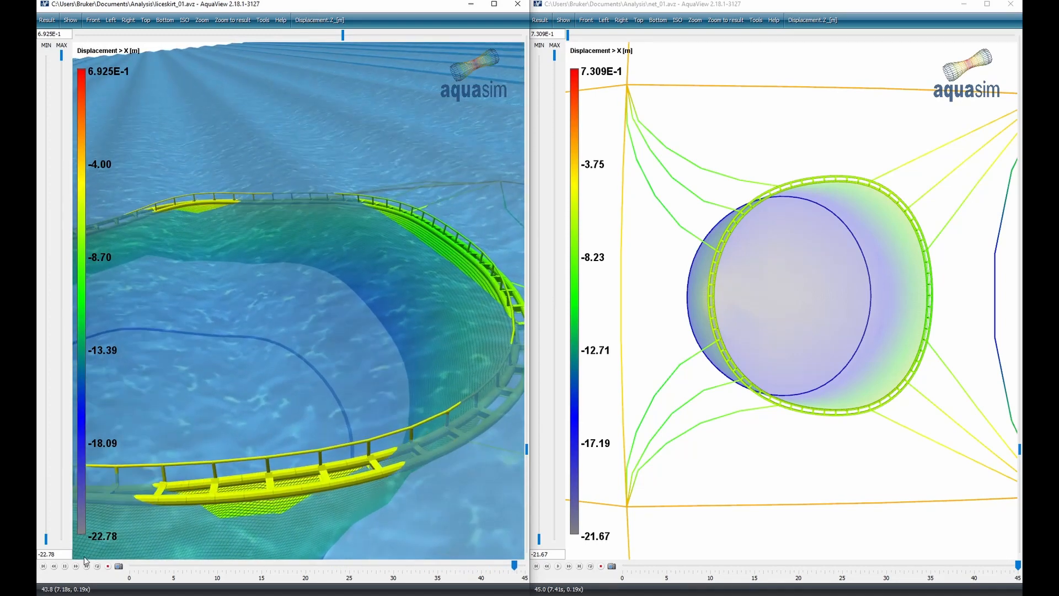
- Return liceskirt_01 to top view and display Von Mises stress [MPa] as a colour plot in both the liceskirt_01 and net_01 results
click(144, 21)
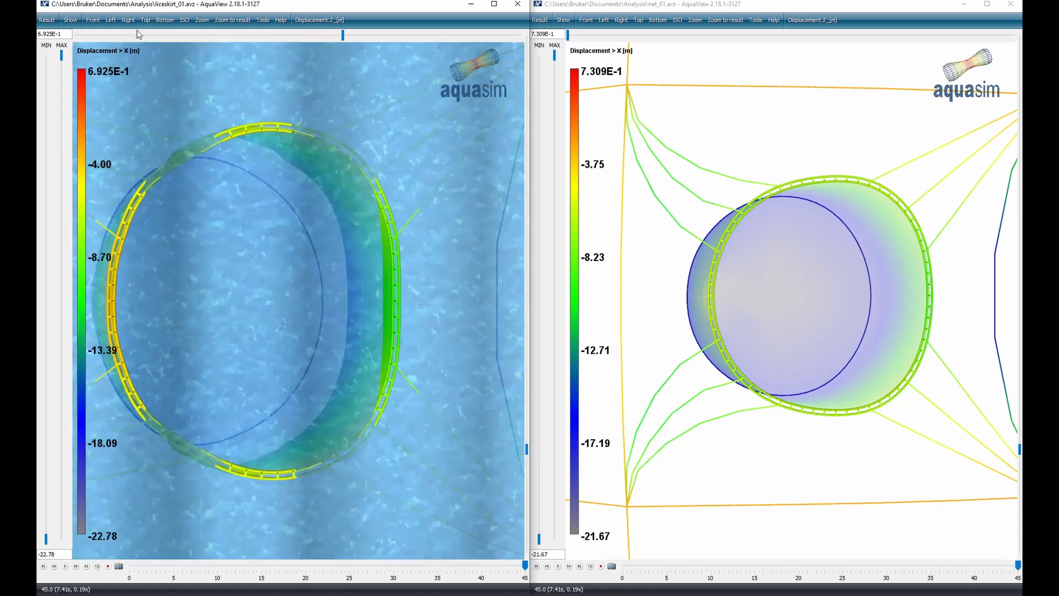
click(47, 20)
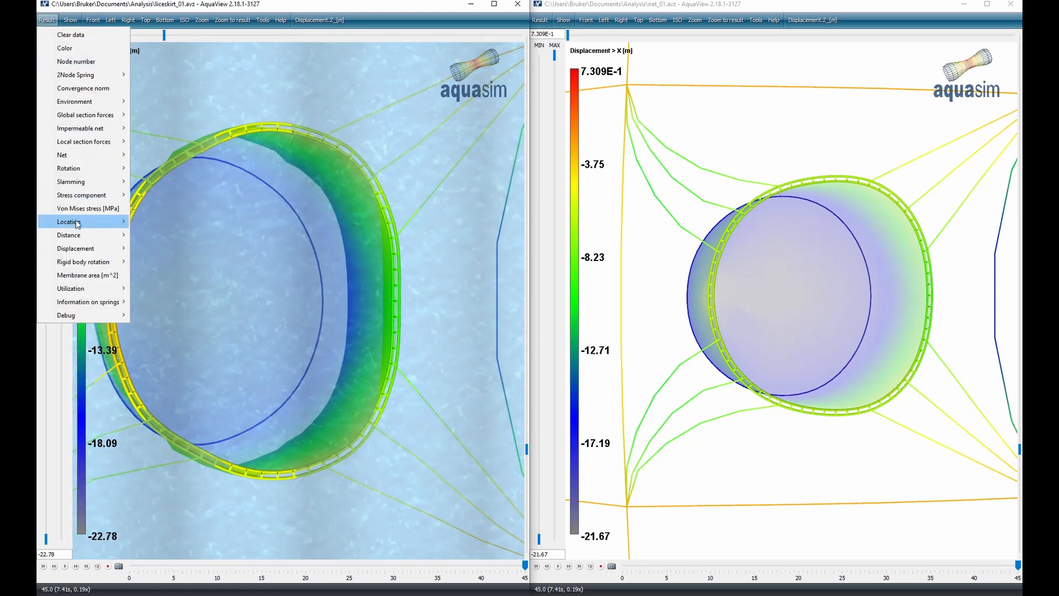
click(61, 208)
click(540, 20)
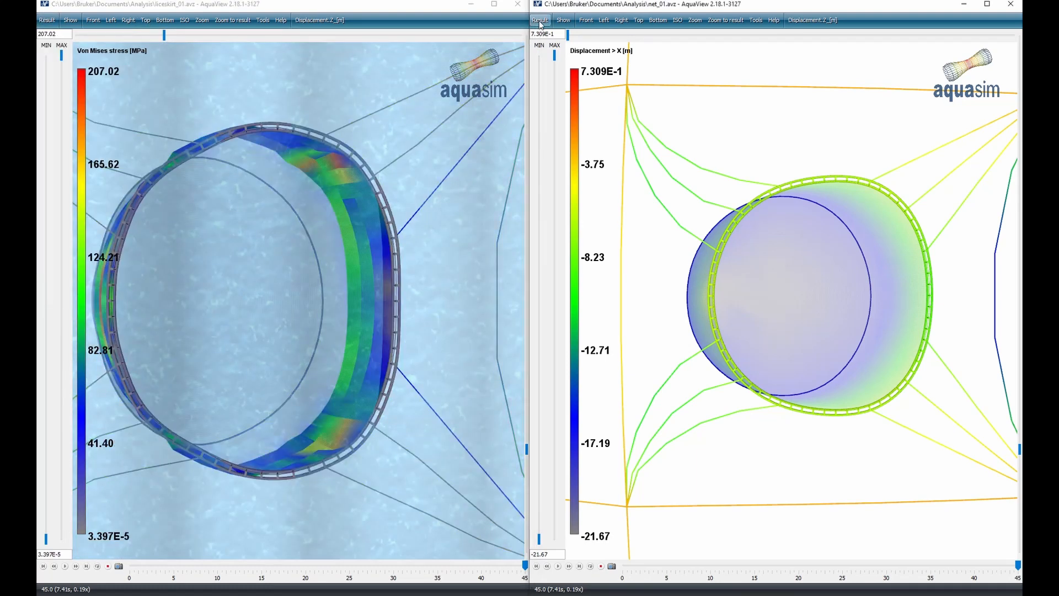
click(557, 194)
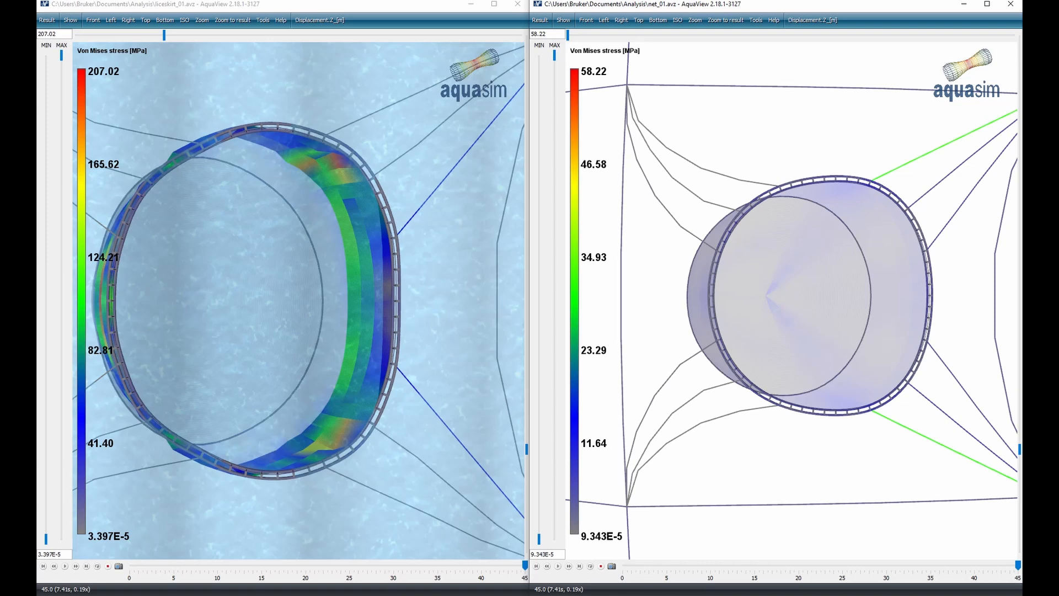
- Switch to the image viewer showing the Trouble-shooting slide, Lysbilde29.PNG
key(alt+Tab)
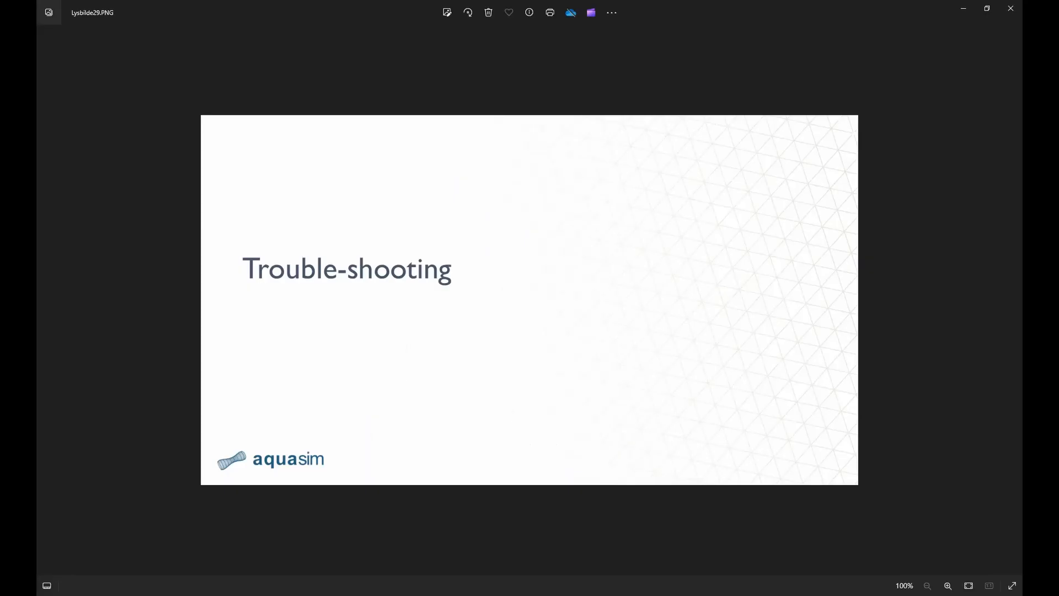